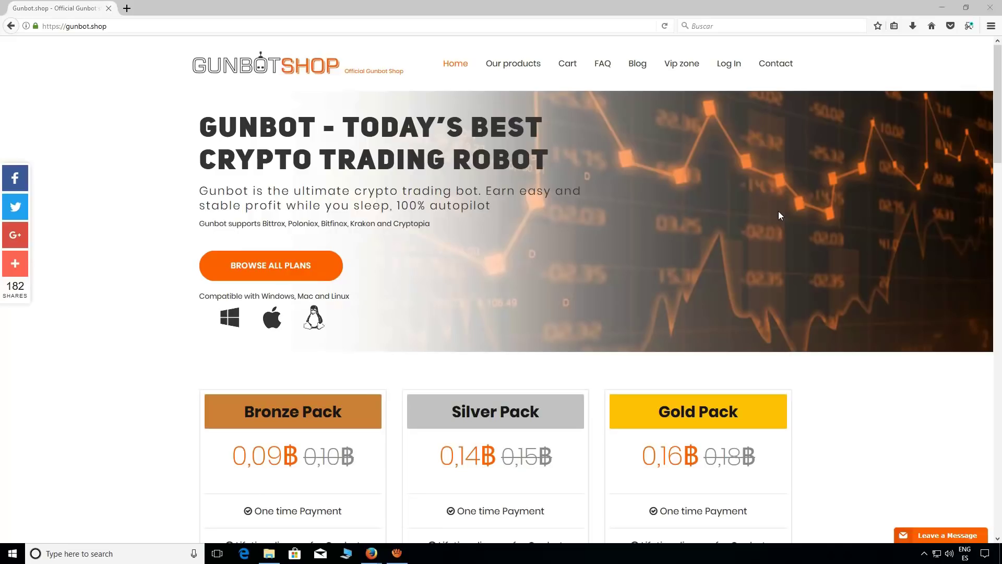
pyautogui.click(942, 8)
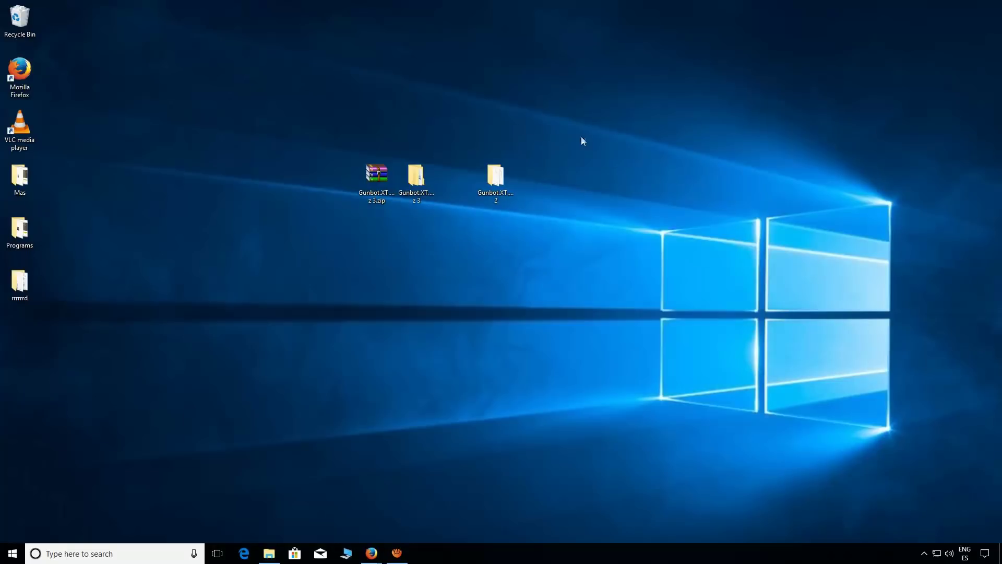
pyautogui.rightClick(383, 187)
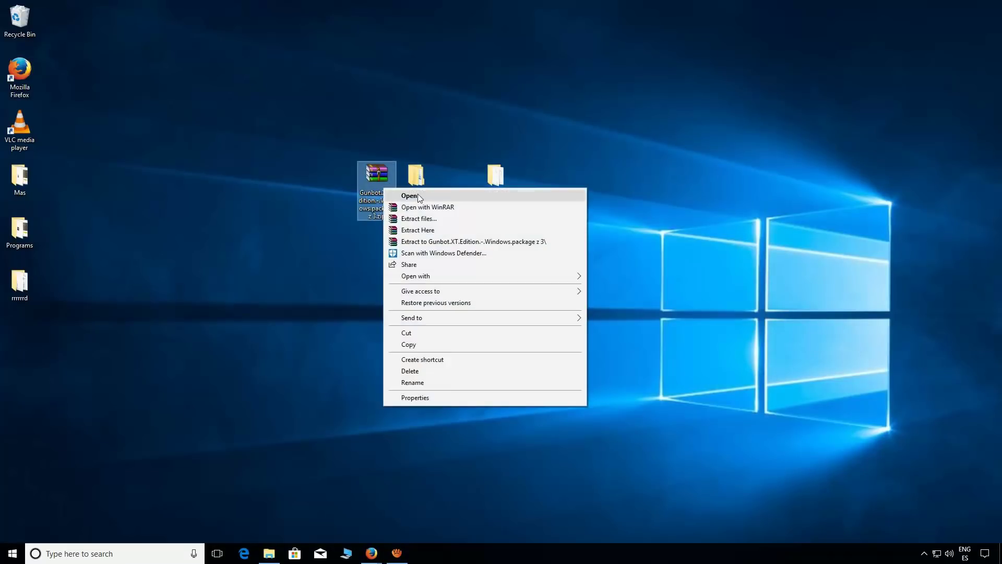
pyautogui.click(446, 242)
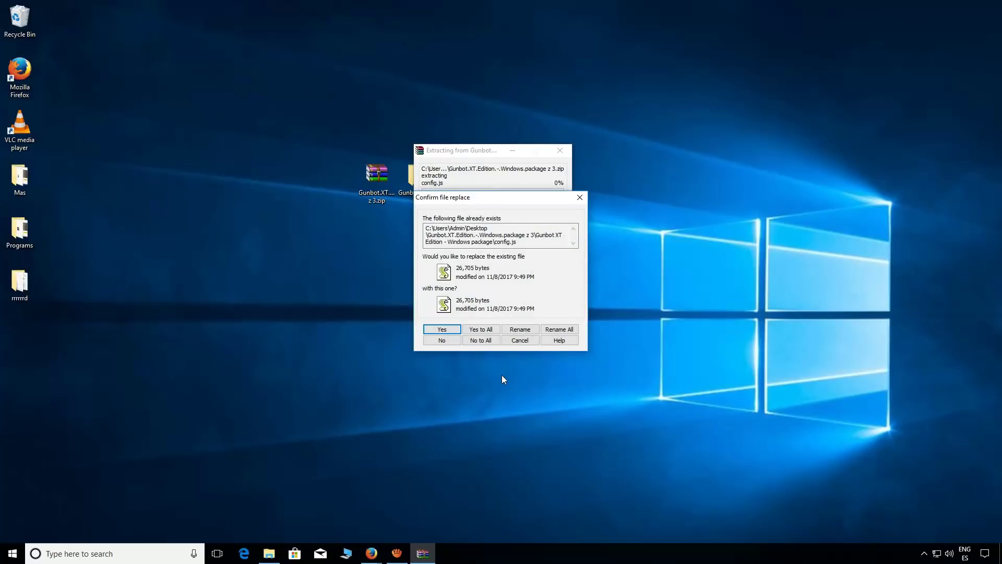
pyautogui.click(522, 340)
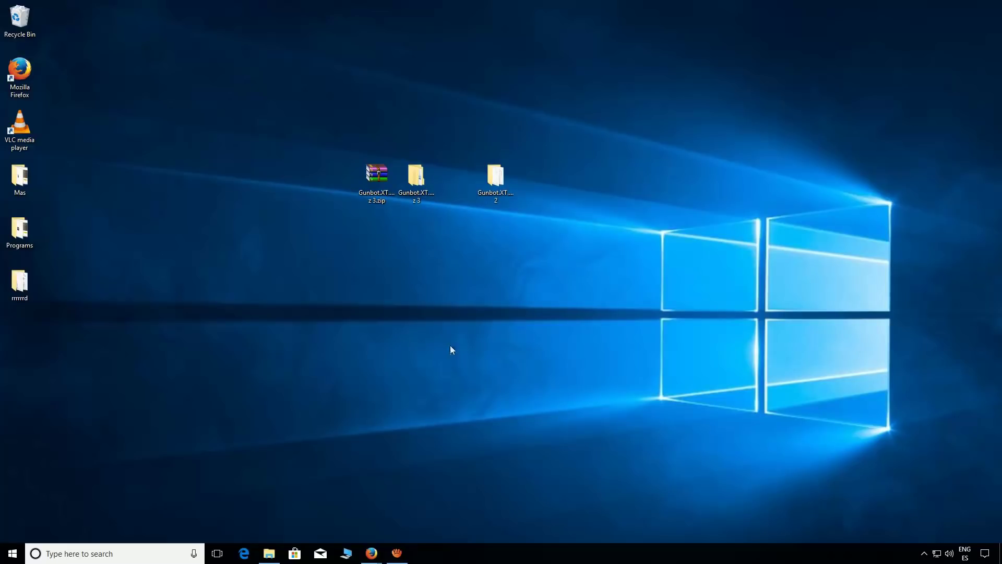
# Run gunthy-gui.exe from the Gunbot XT Edition - Windows package and allow it through the firewall
pyautogui.click(412, 170)
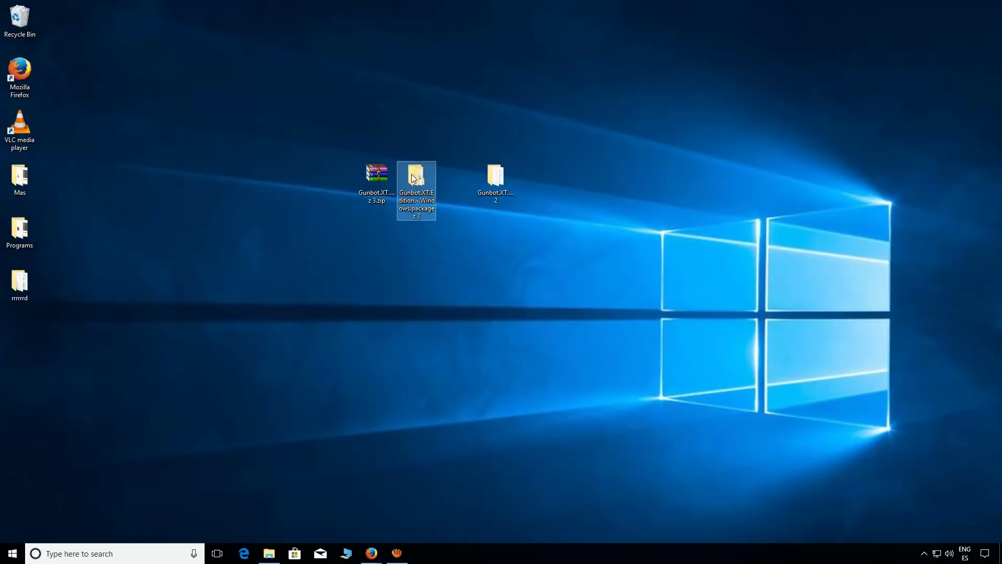
pyautogui.doubleClick(413, 177)
pyautogui.doubleClick(451, 248)
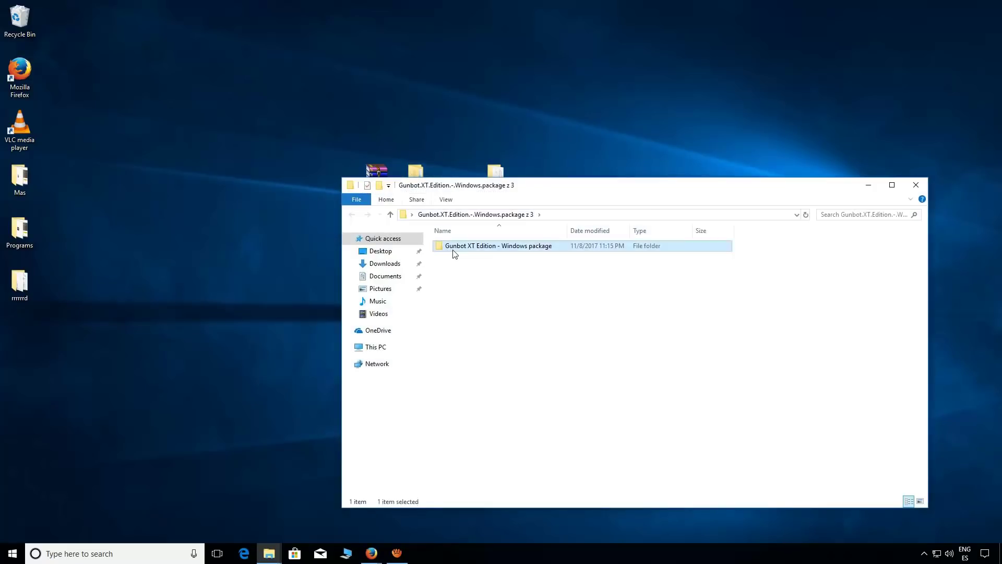
pyautogui.doubleClick(469, 290)
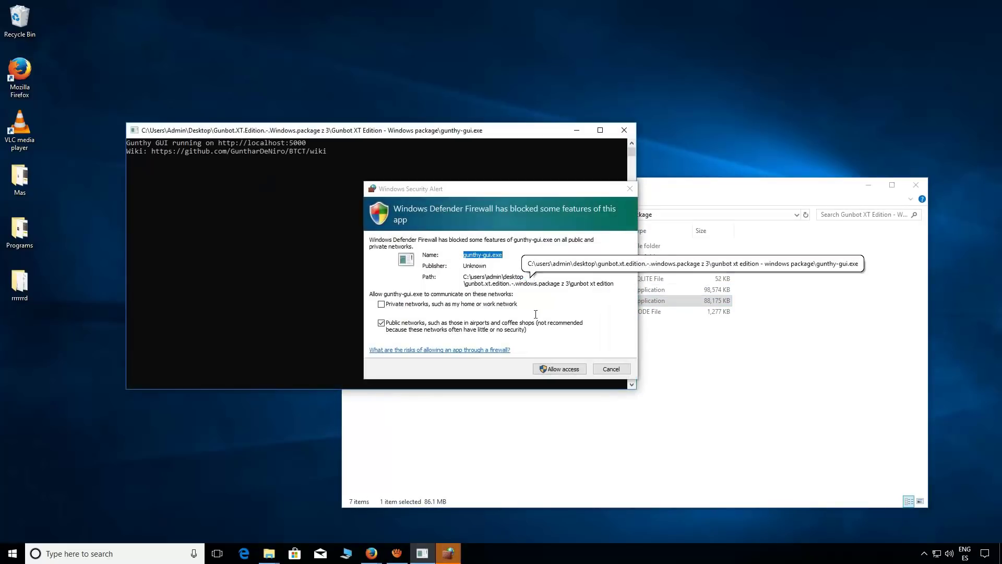
pyautogui.click(554, 370)
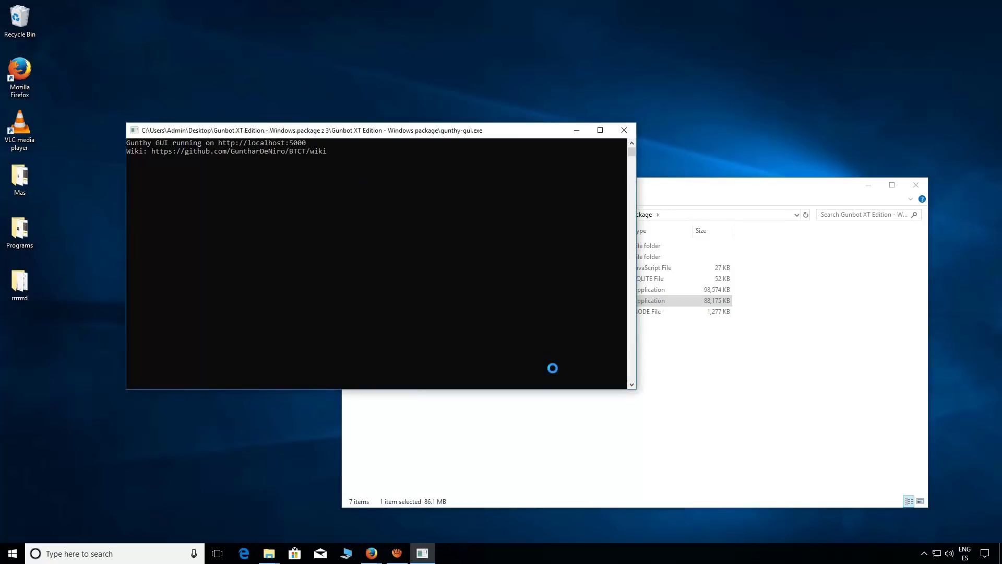
pyautogui.click(574, 129)
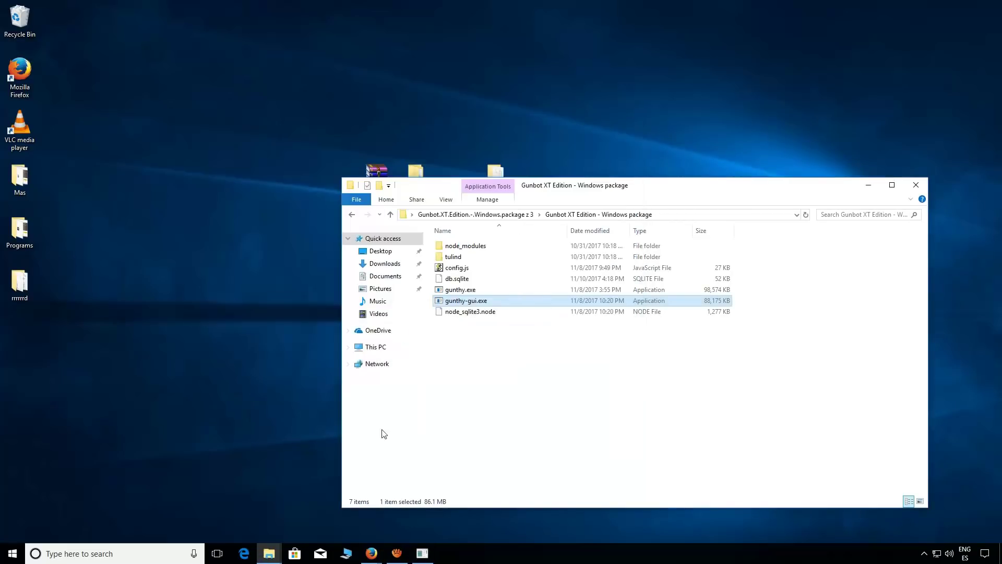
# Return to Firefox and retry loading the Gunthy GUI page on localhost:5000
pyautogui.moveTo(372, 552)
pyautogui.click(420, 498)
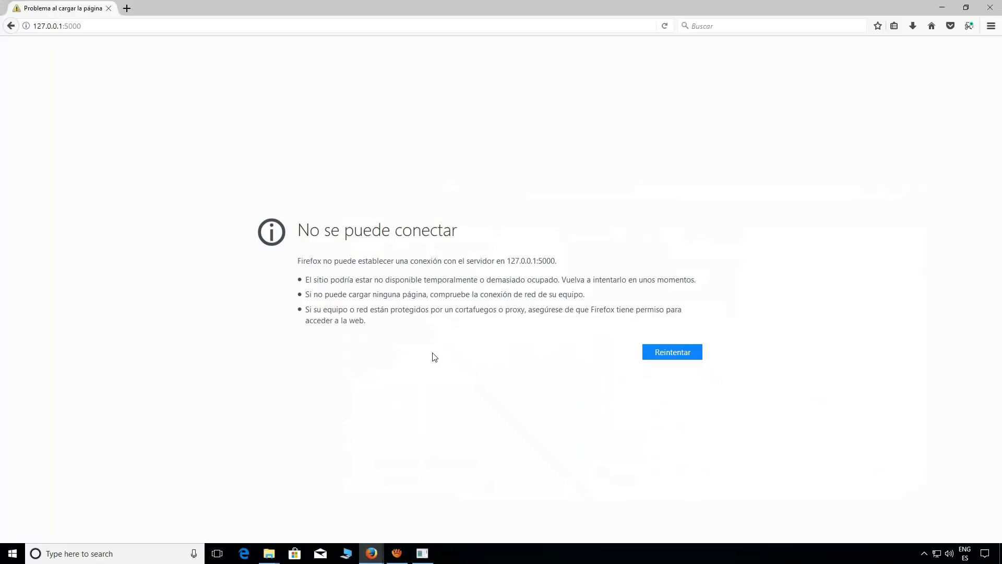
pyautogui.click(659, 354)
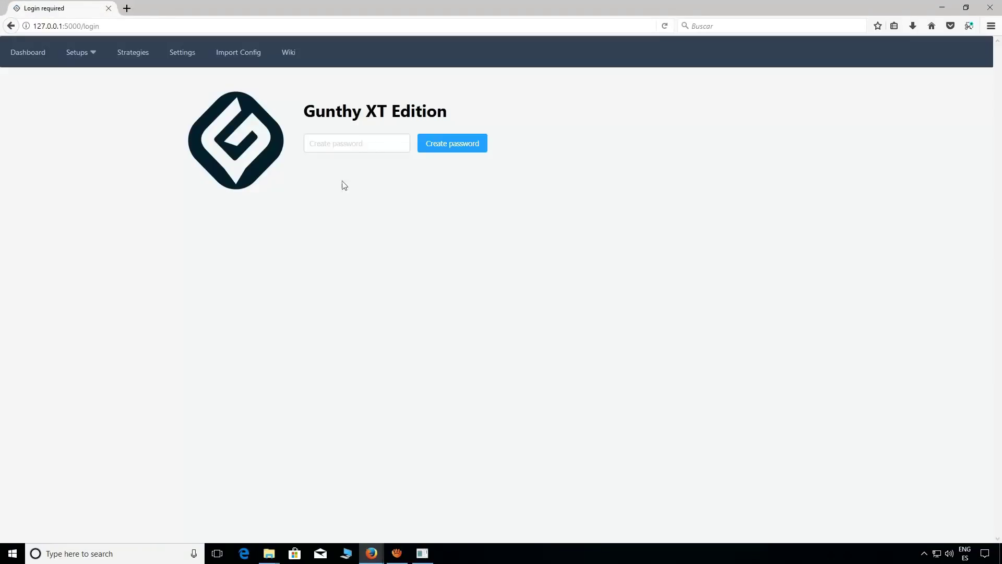
# Create a login password, log in with it, and decline Firefox's offer to save it
pyautogui.click(353, 147)
pyautogui.write('hi')
pyautogui.click(449, 149)
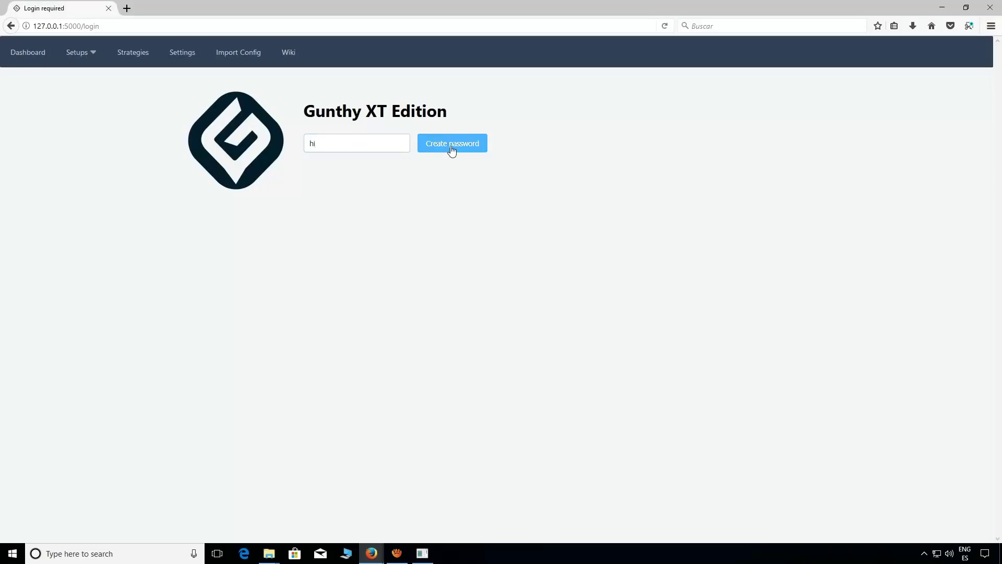
pyautogui.click(439, 150)
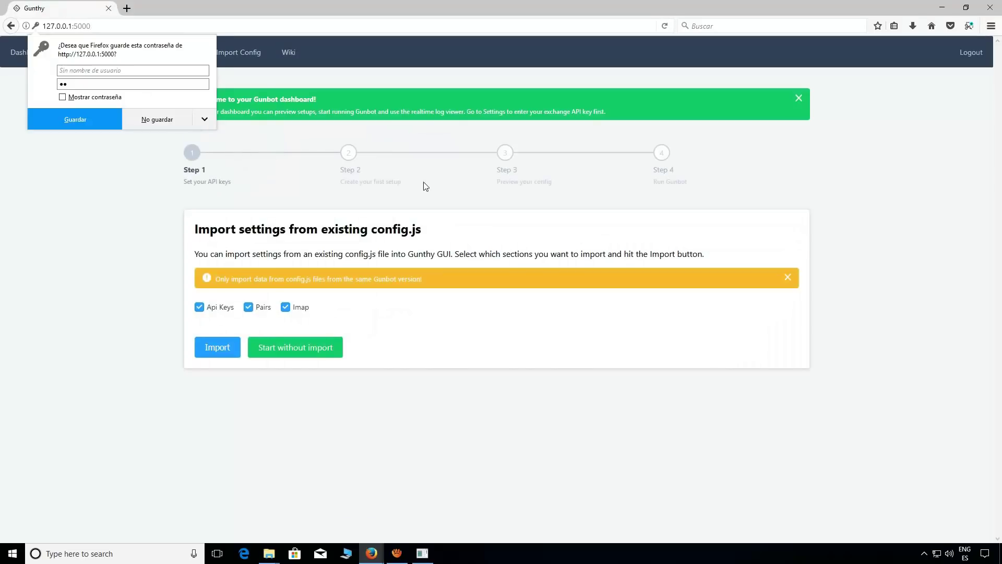
pyautogui.click(151, 152)
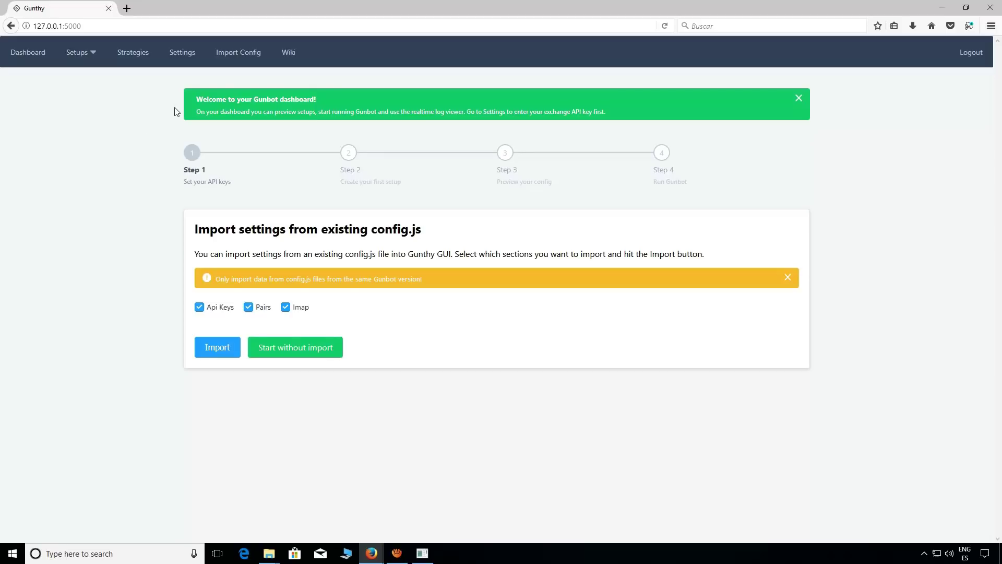
# Under Settings > API Keys, choose Bittrex, enter the API key and secret, and save
pyautogui.click(186, 51)
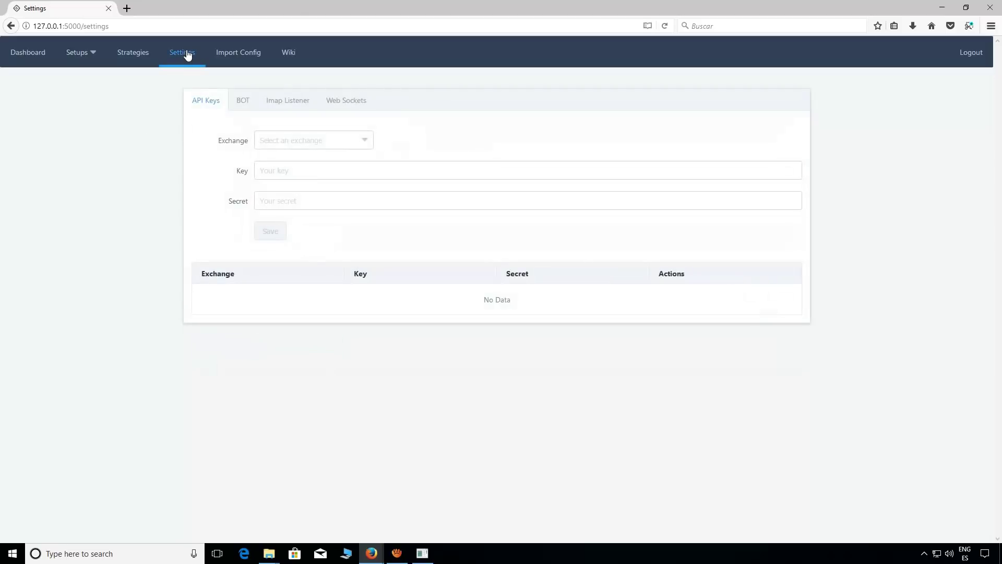
pyautogui.click(369, 138)
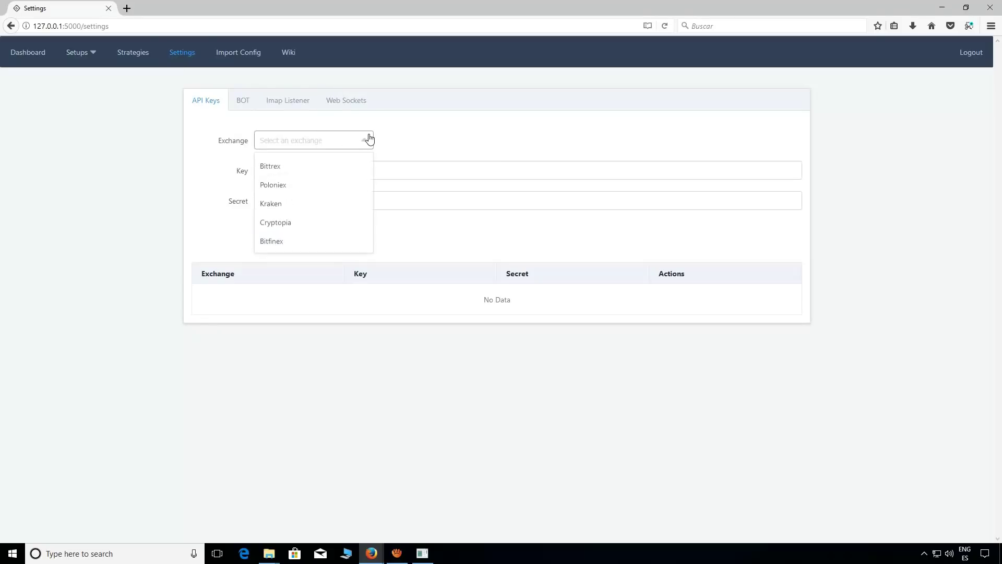
pyautogui.click(313, 172)
pyautogui.click(302, 176)
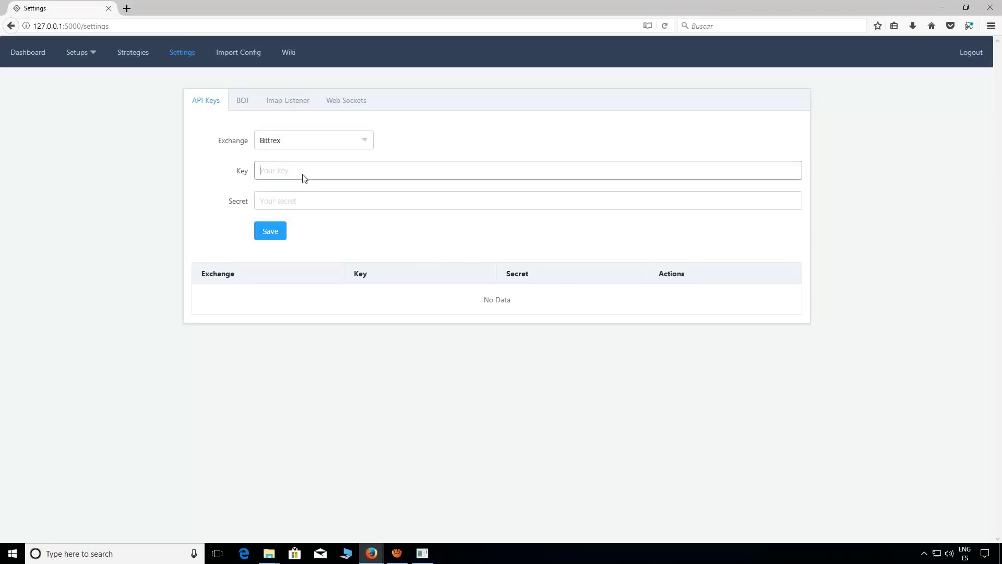
pyautogui.write('ghgfhgfhgfhgfh')
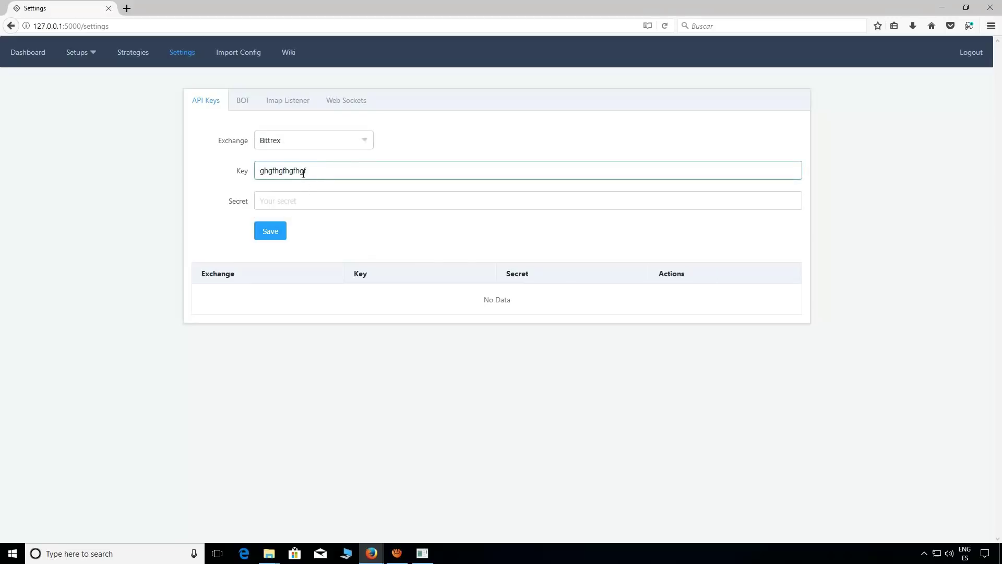
pyautogui.click(315, 200)
pyautogui.write('gfhgfhgfhgfhgf')
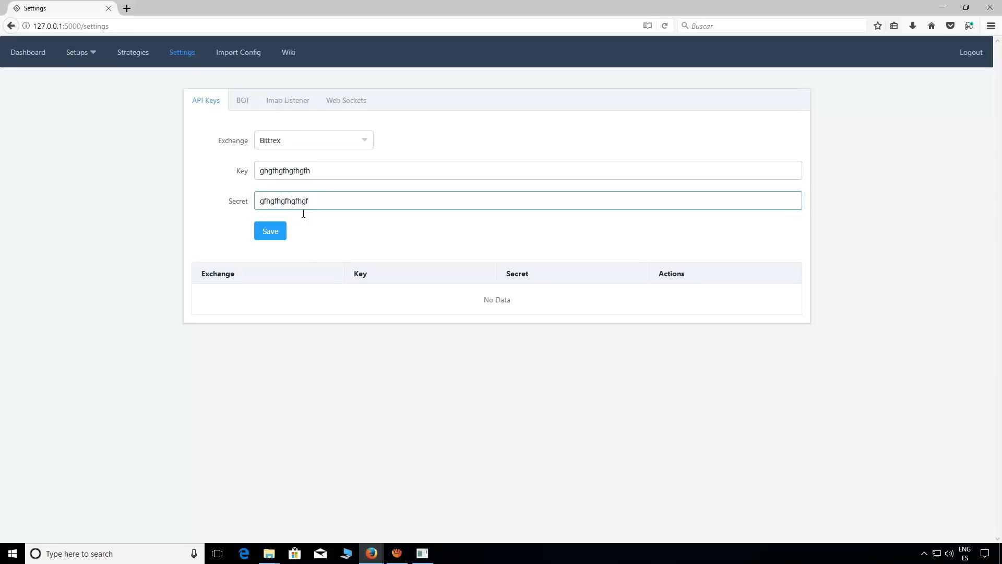
pyautogui.click(270, 232)
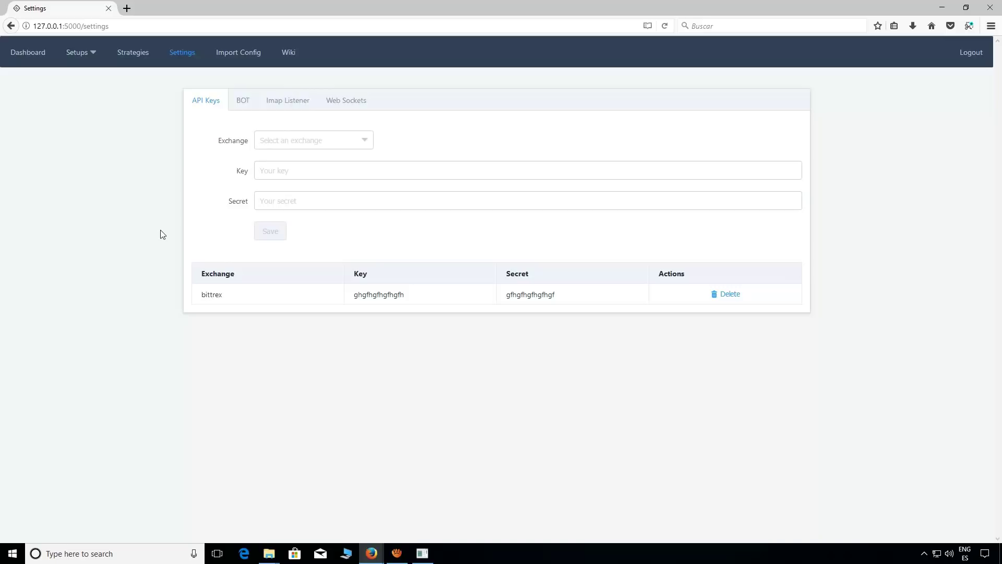
# Change the BOT Interval update from 25000 to 15000, save it, and go to Strategies
pyautogui.click(244, 107)
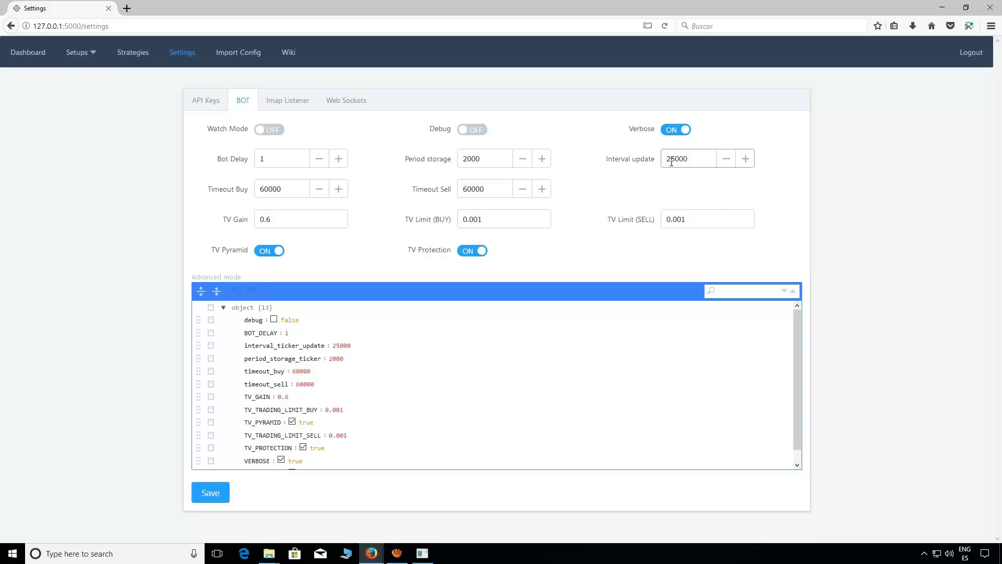
pyautogui.moveTo(670, 158); pyautogui.dragTo(659, 162)
pyautogui.write('1')
pyautogui.click(211, 493)
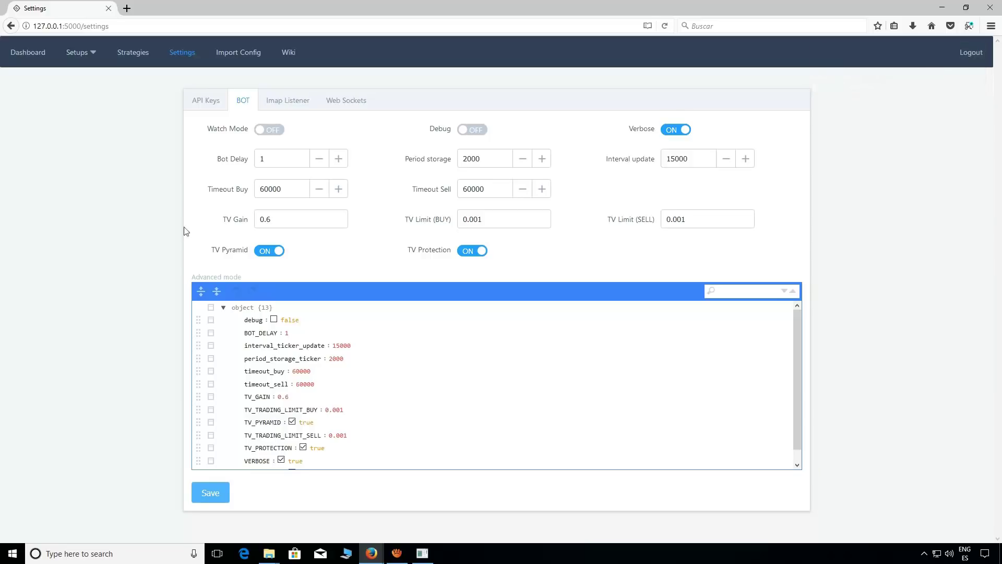
pyautogui.click(129, 61)
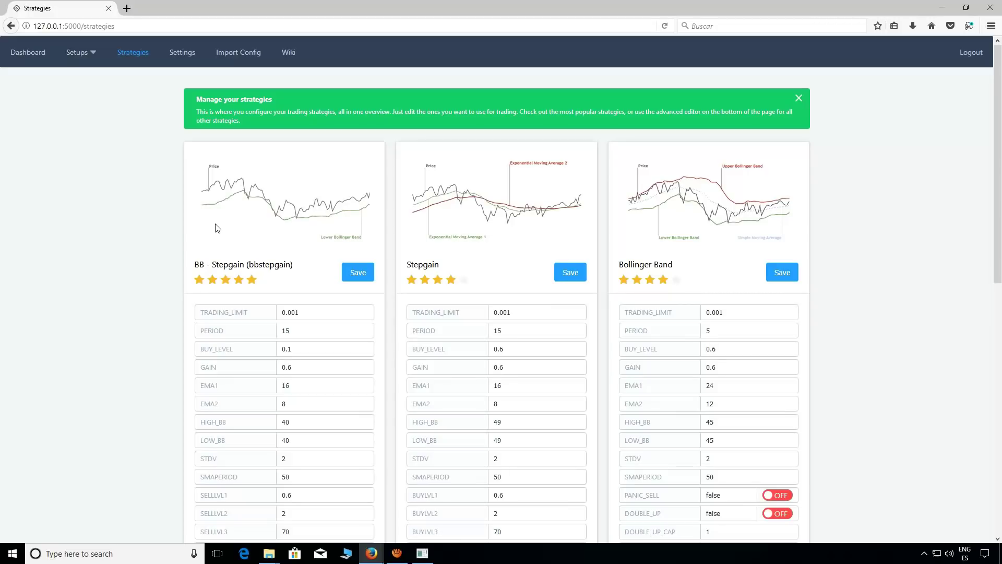
# Change BB - Stepgain's TRADING_LIMIT to 0.02 and save that strategy card
pyautogui.moveTo(278, 311)
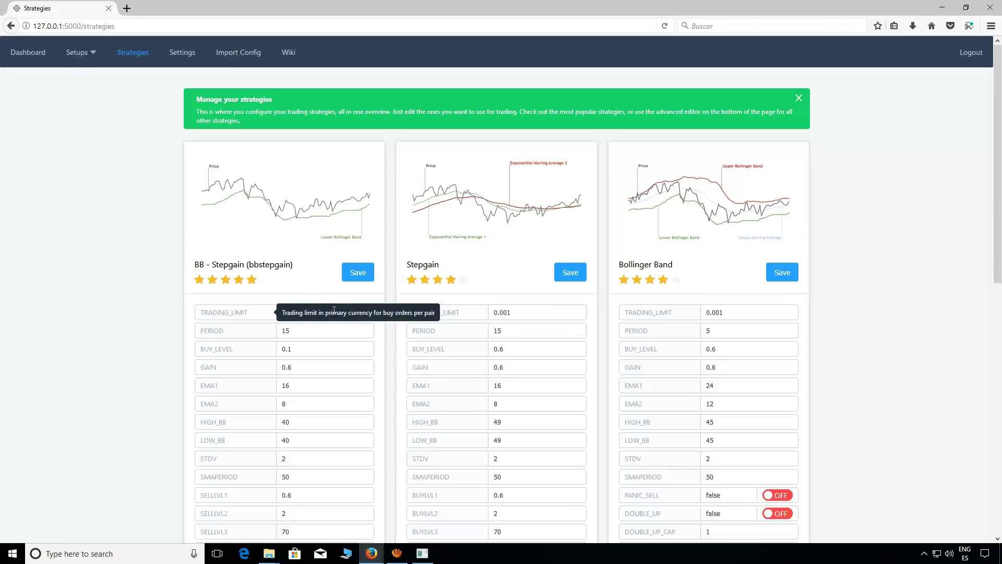
pyautogui.moveTo(313, 313); pyautogui.dragTo(293, 316)
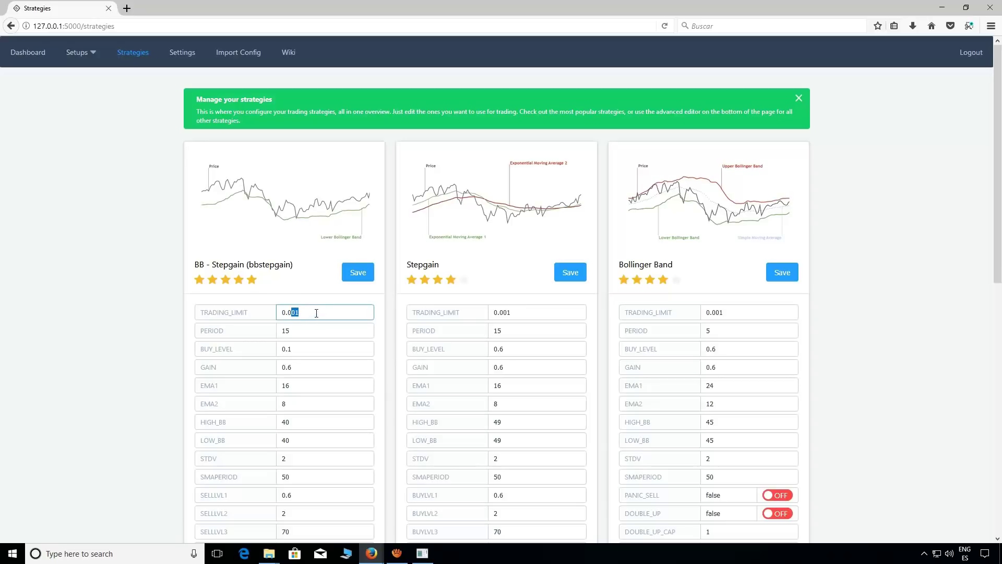
pyautogui.write('2')
pyautogui.click(358, 274)
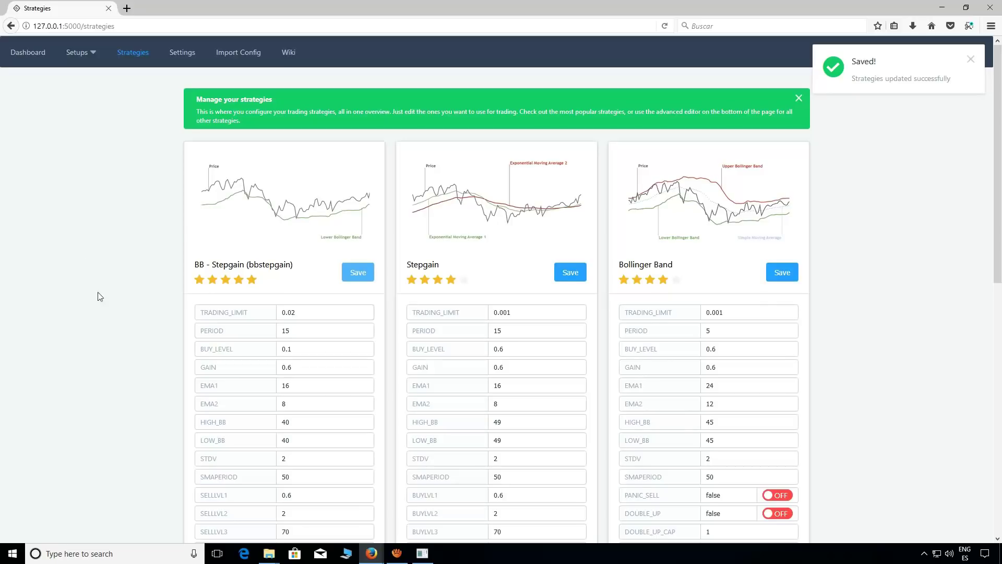
pyautogui.scroll(-10, 148, 346)
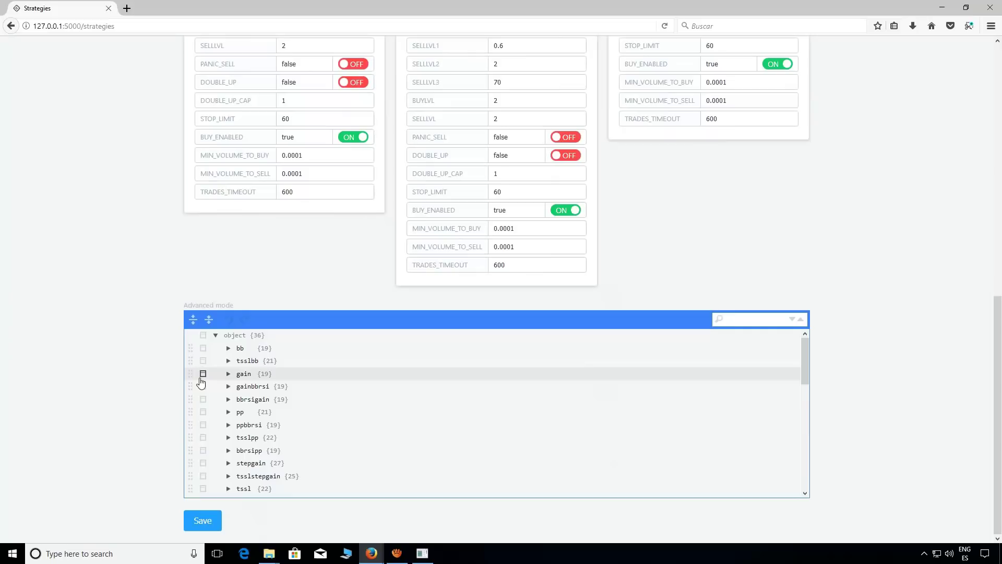
pyautogui.click(228, 373)
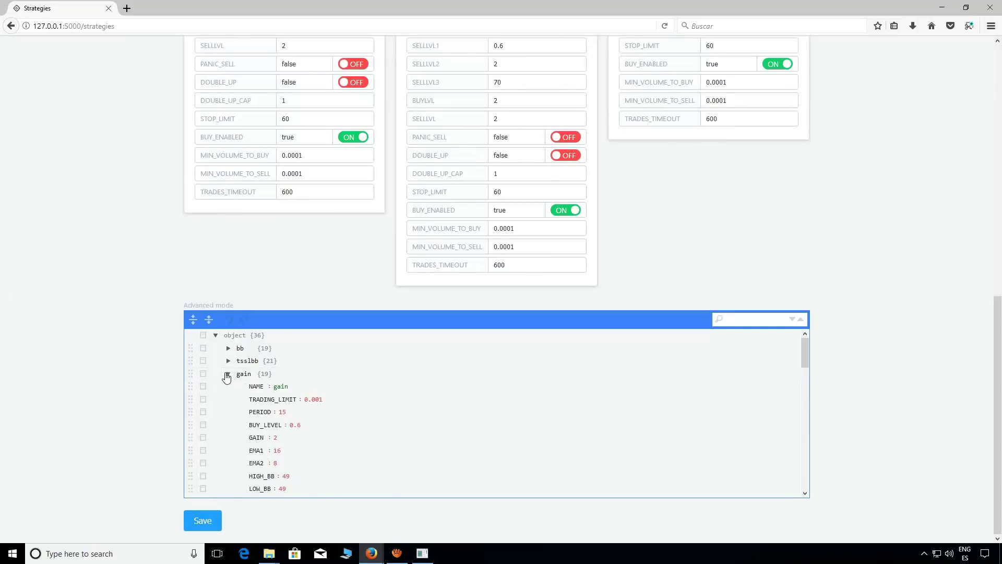
pyautogui.scroll(-3, 320, 407)
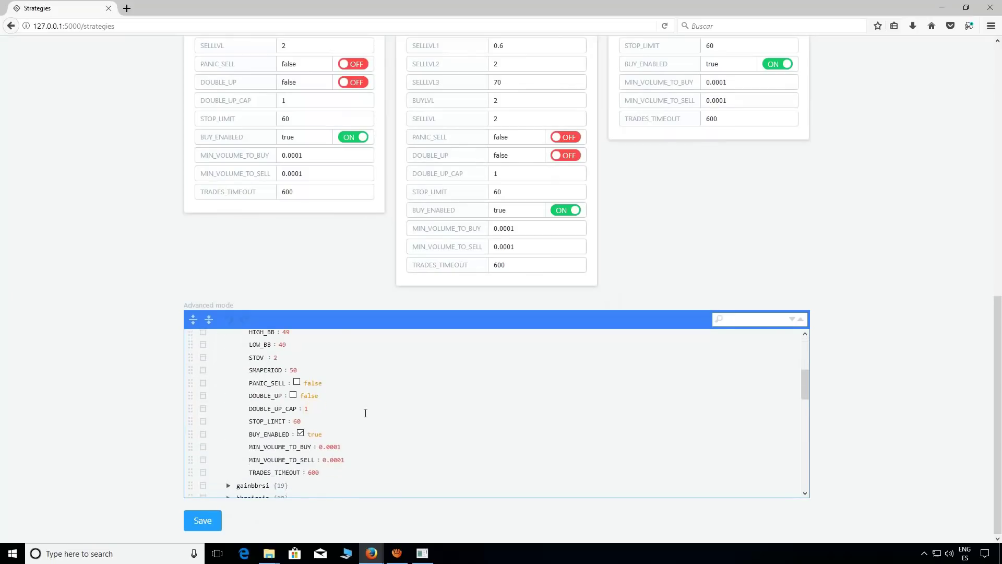
pyautogui.scroll(5, 364, 414)
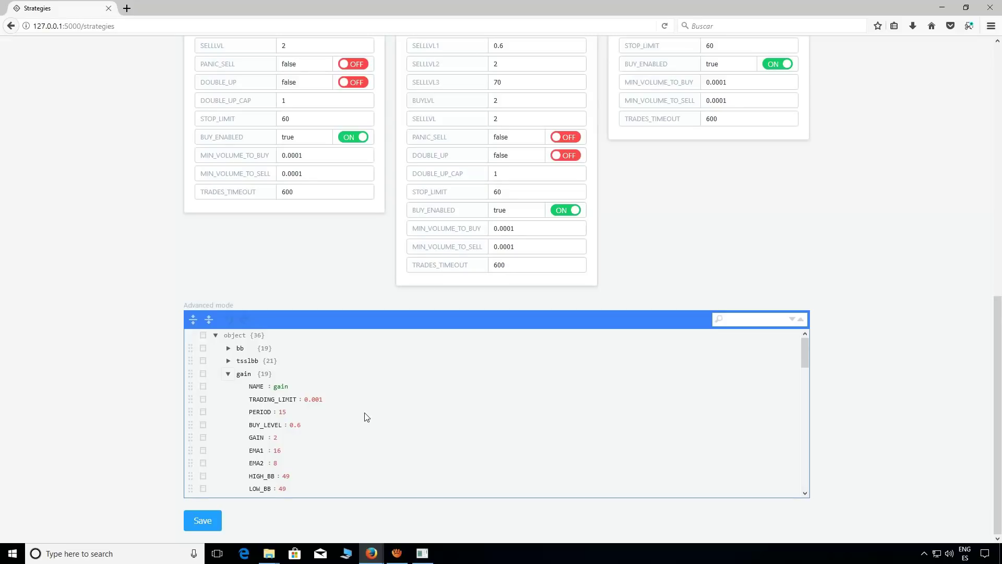
pyautogui.scroll(15, 367, 416)
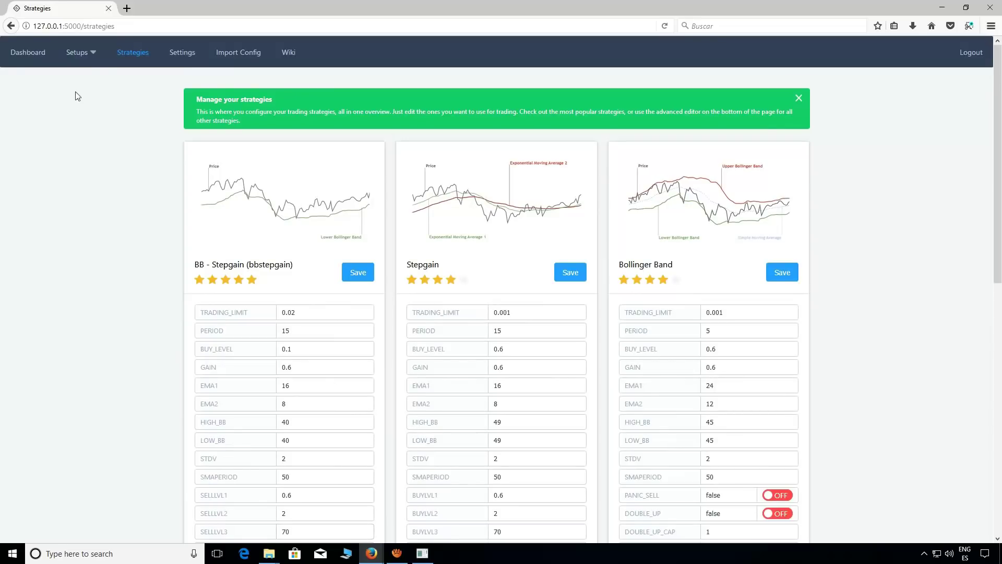
# Start a new setup and add pair BTC-ETH using the bbstepgain strategy
pyautogui.click(86, 57)
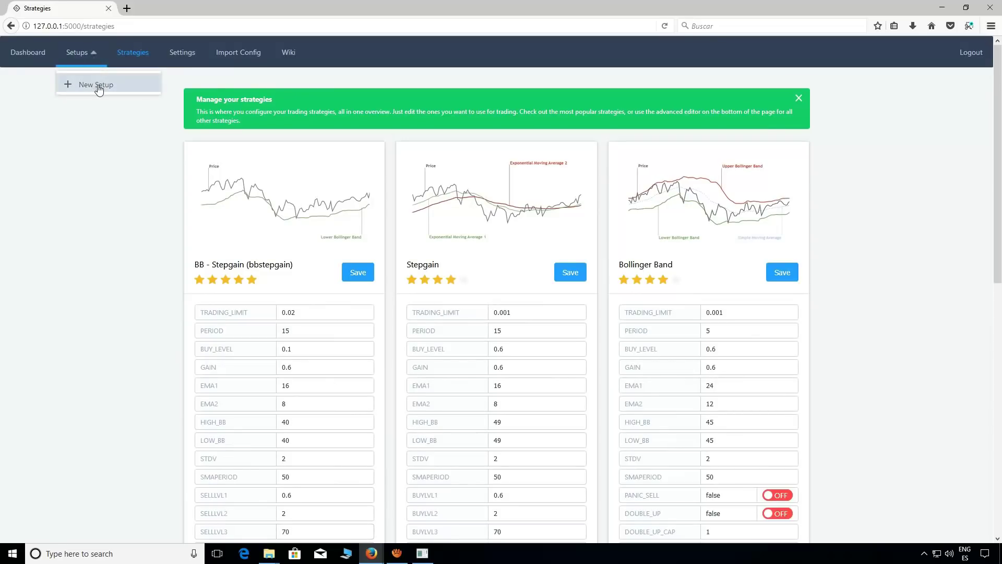
pyautogui.click(99, 89)
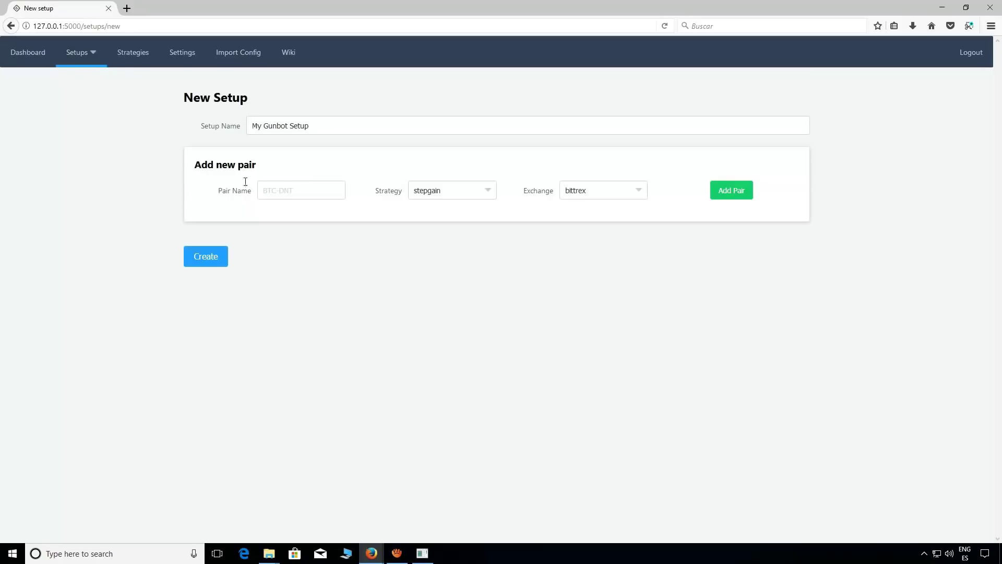
pyautogui.click(326, 195)
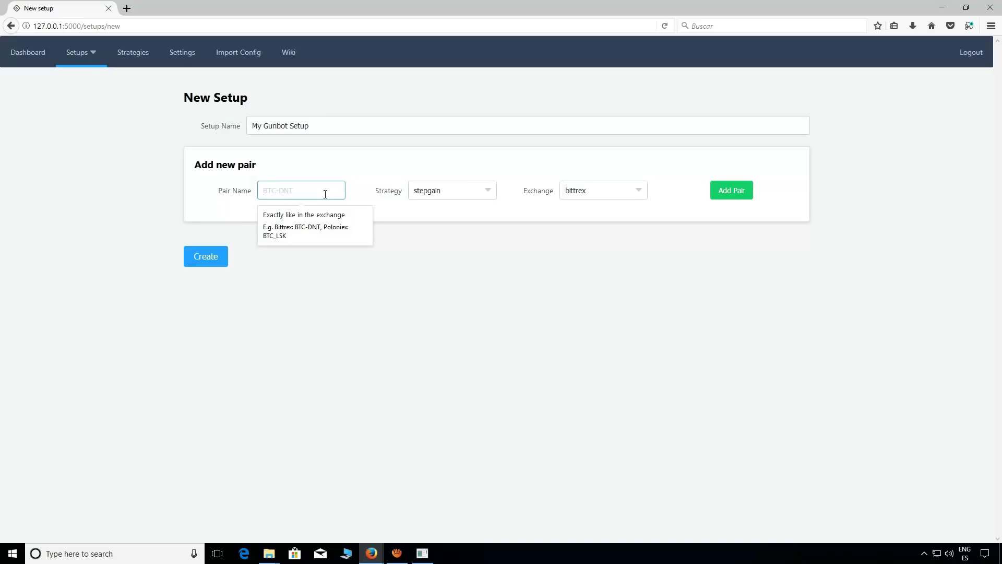
pyautogui.write('BTC-ETH')
pyautogui.click(449, 196)
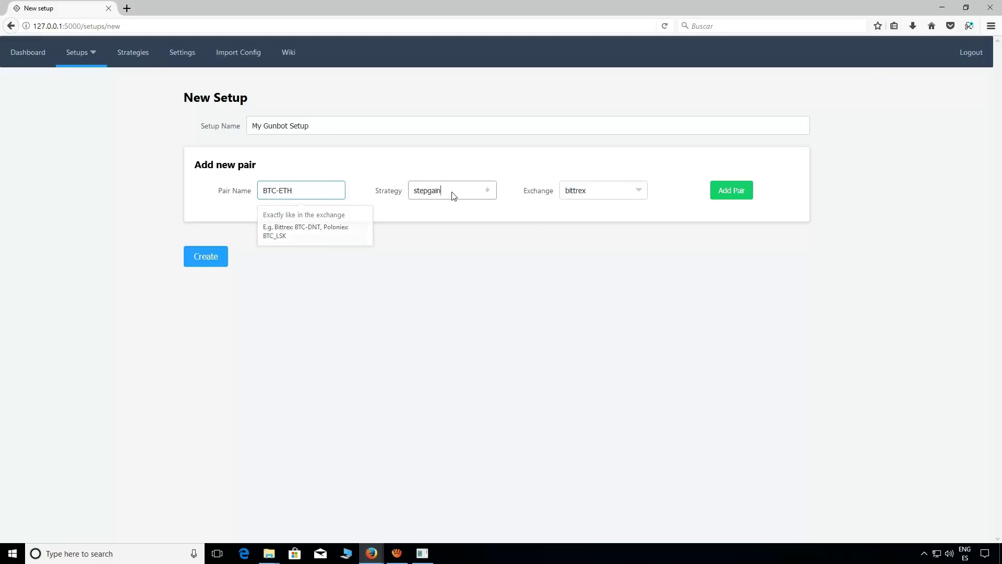
pyautogui.scroll(-5, 474, 276)
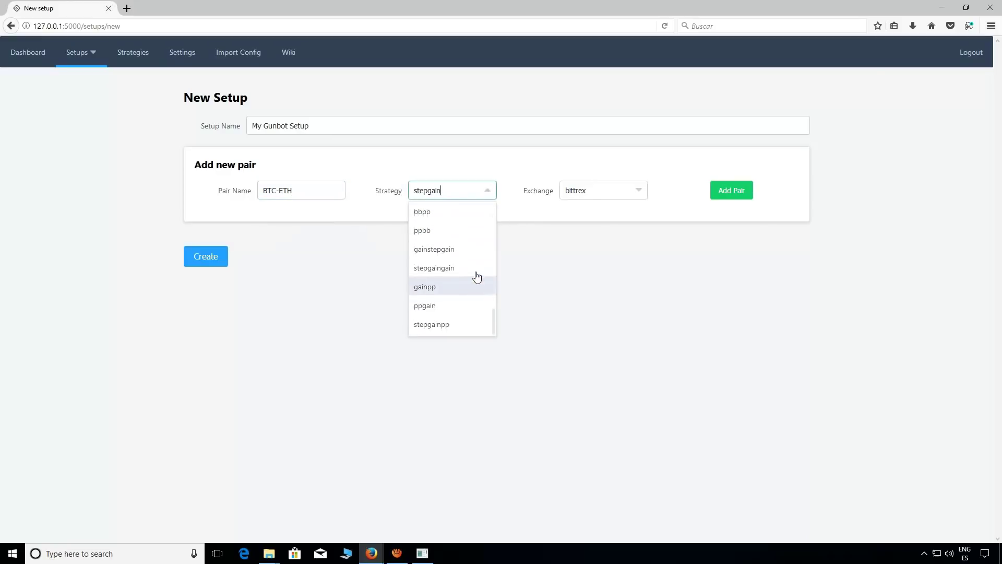
pyautogui.click(443, 228)
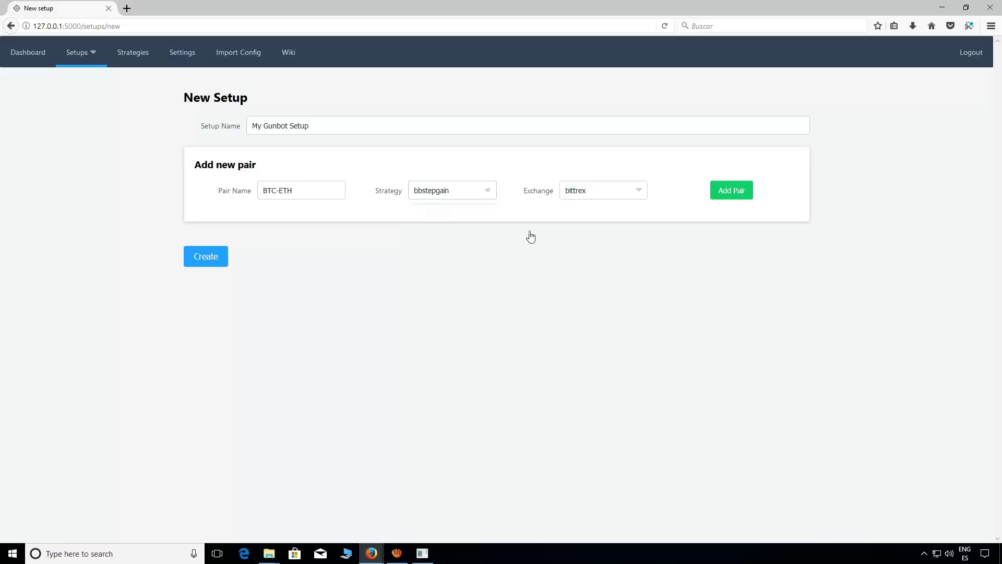
pyautogui.click(736, 191)
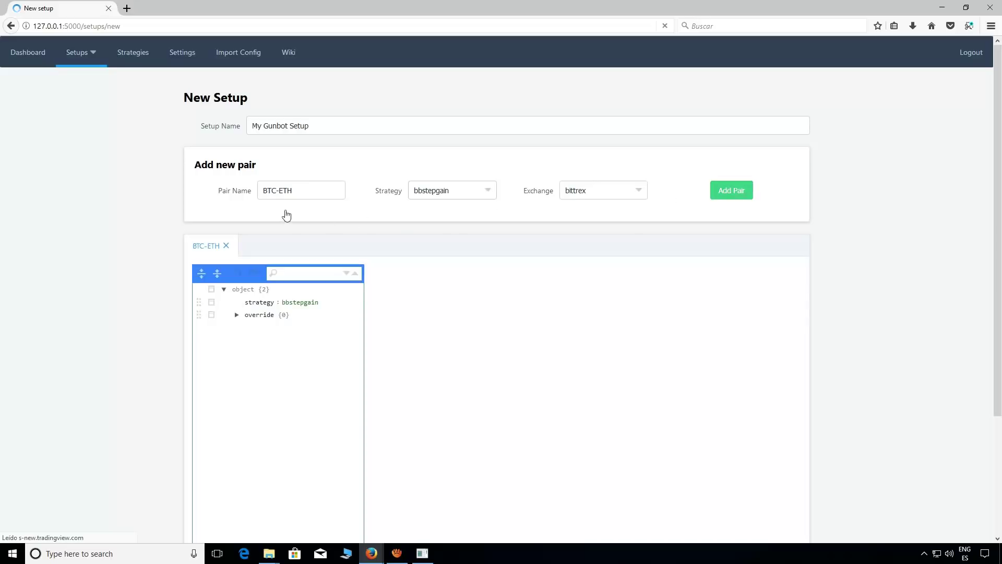
# Add a second pair, BTC-ETC, and create the setup My Gunbot Setup
pyautogui.click(307, 191)
pyautogui.press('BackSpace')
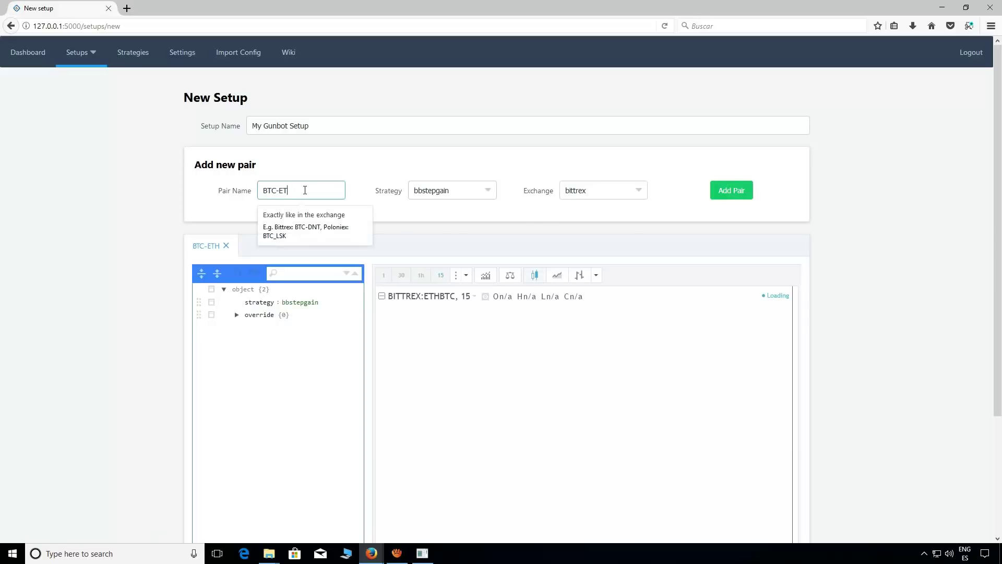
pyautogui.write('C')
pyautogui.click(735, 193)
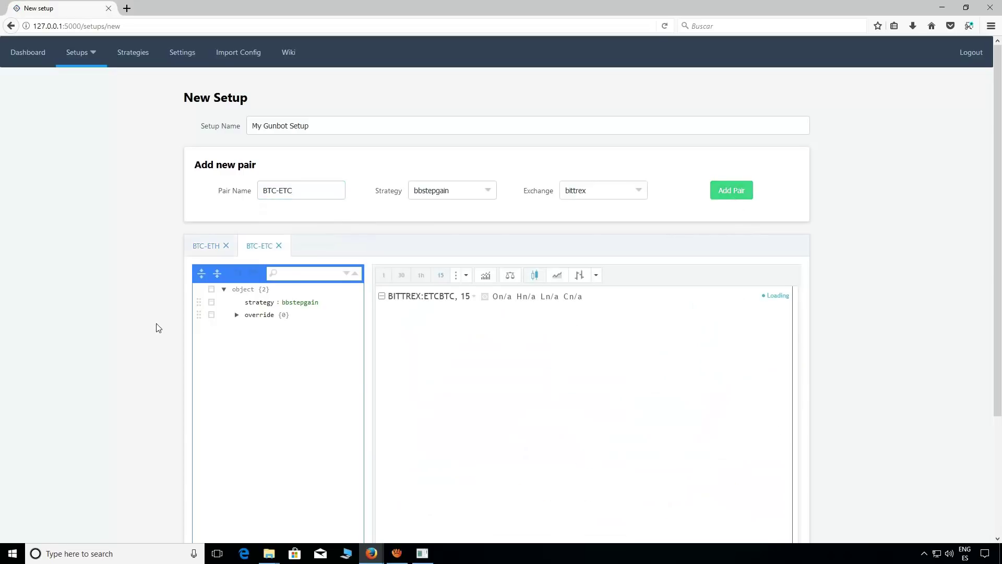
pyautogui.scroll(-3, 156, 325)
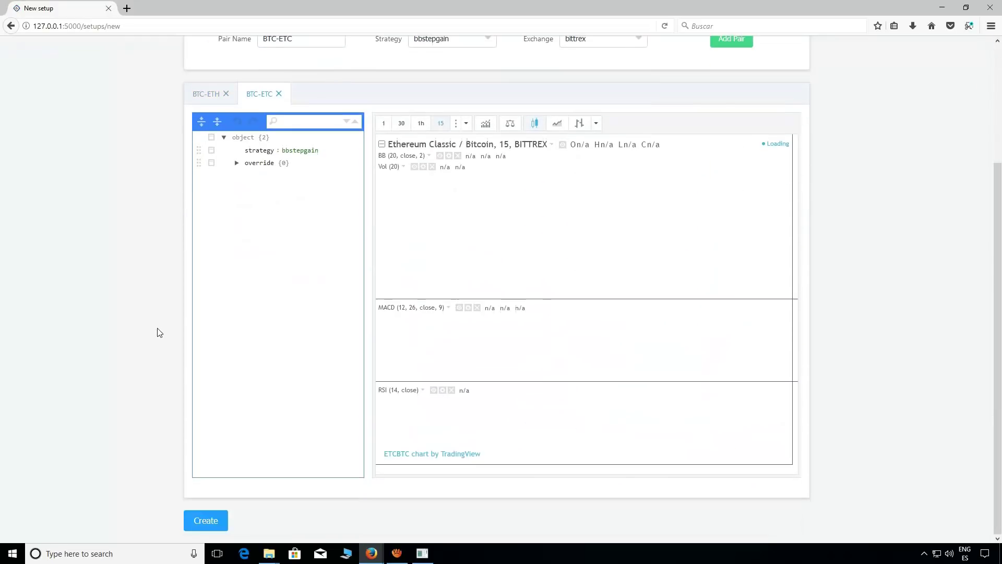
pyautogui.click(208, 520)
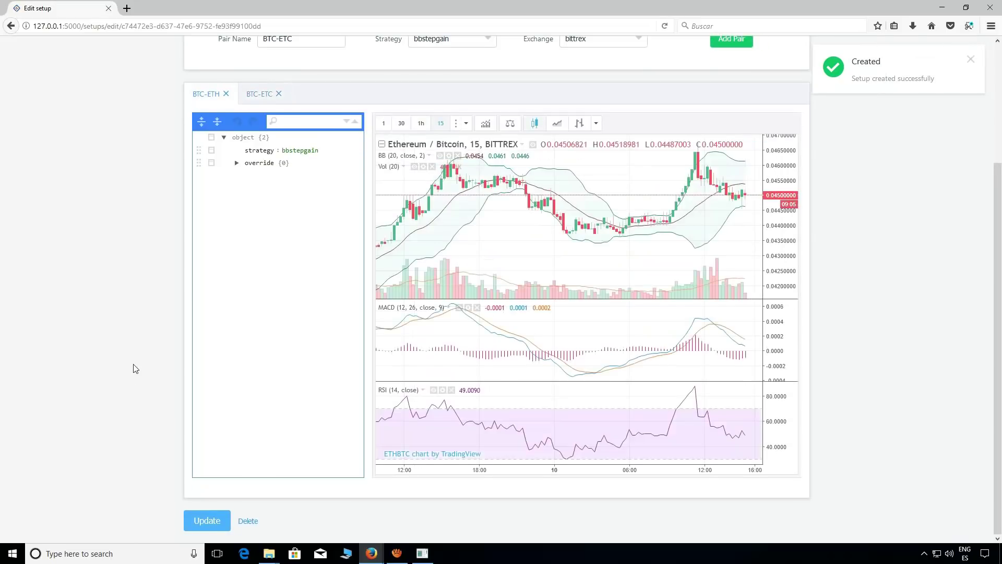
pyautogui.scroll(5, 135, 369)
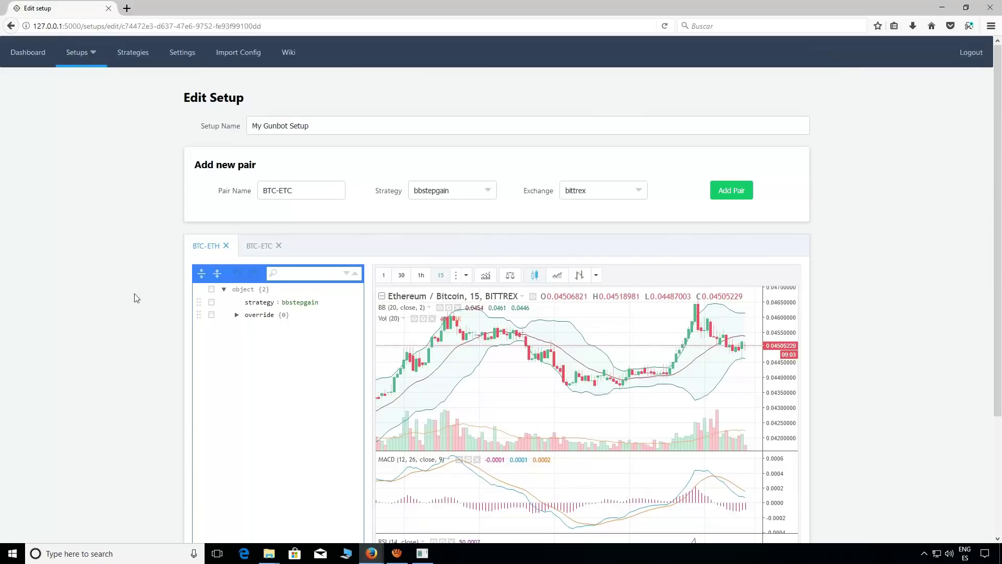
# Preview the generated config for My Gunbot Setup from the dashboard
pyautogui.click(29, 53)
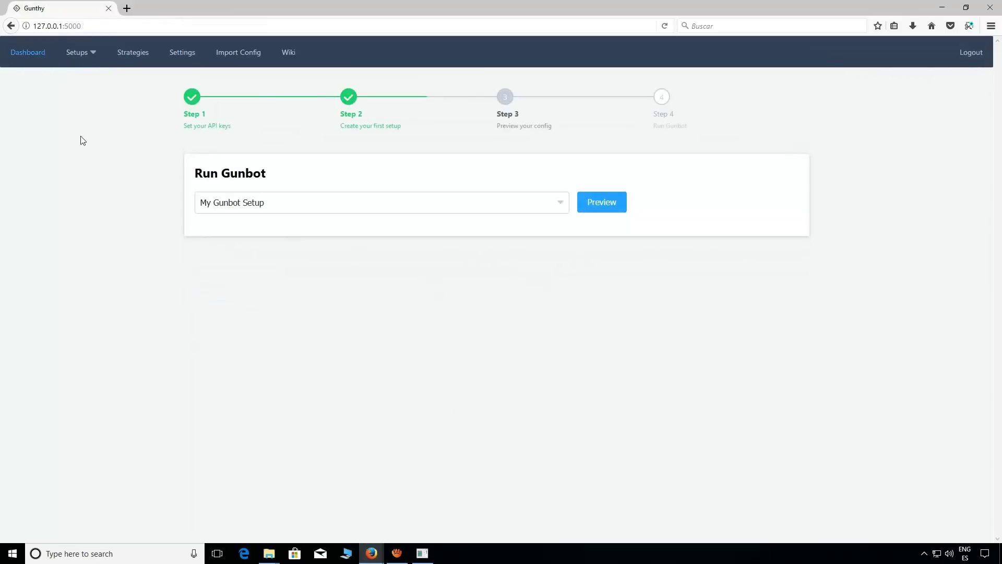
pyautogui.click(613, 207)
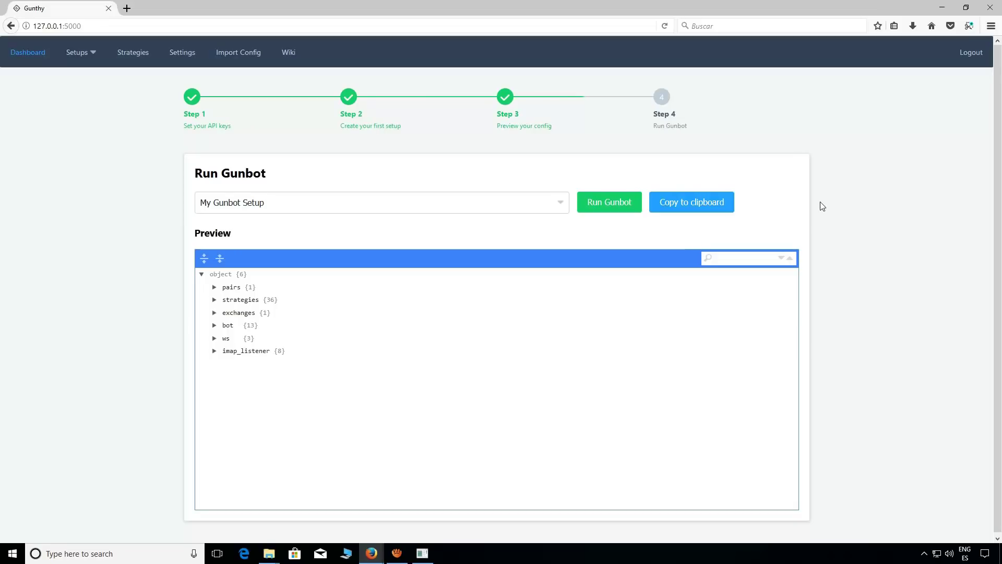
# Minimize Firefox, close the old Explorer window, and run gunthy.exe from the package 2 folder
pyautogui.click(942, 7)
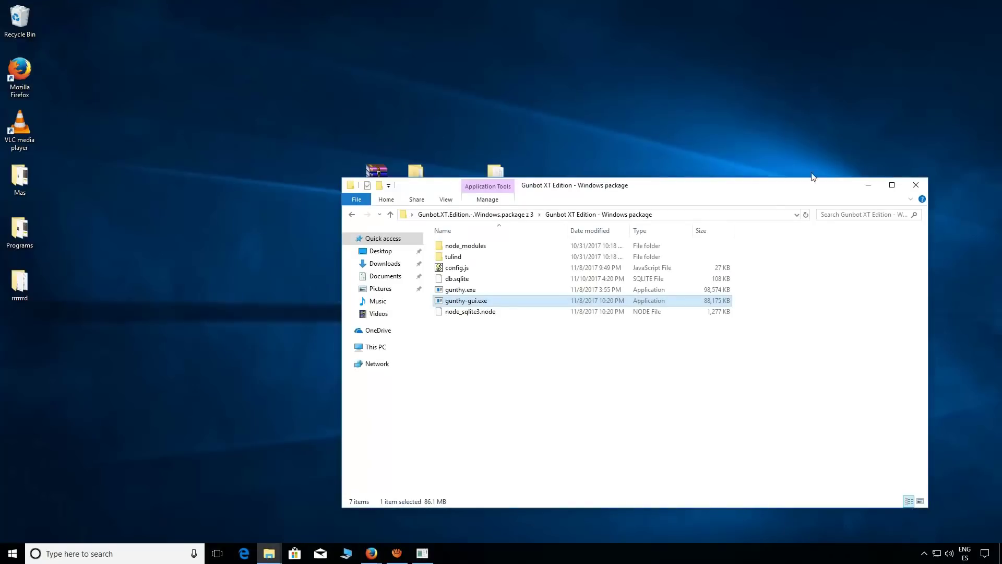
pyautogui.click(916, 184)
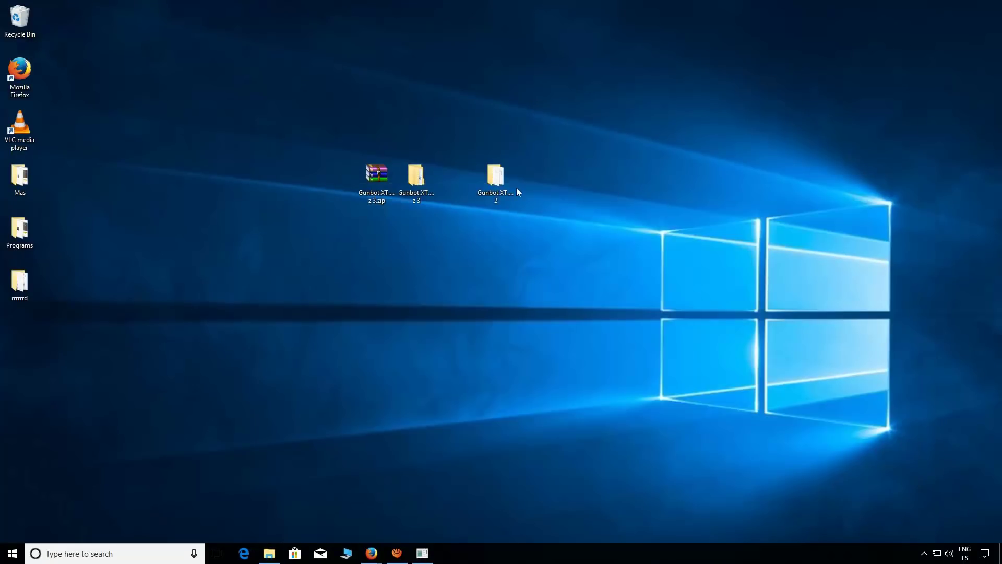
pyautogui.doubleClick(512, 172)
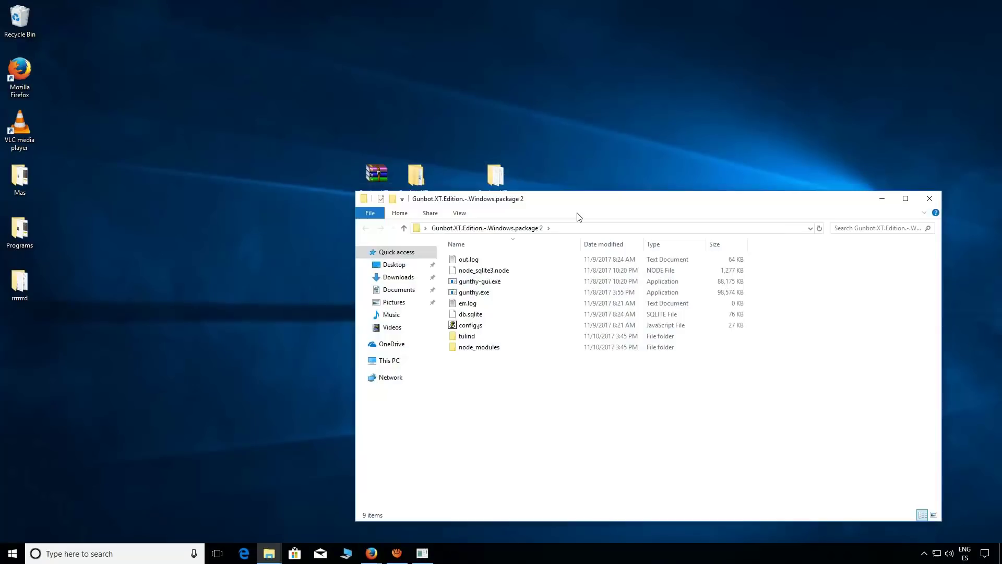
pyautogui.click(486, 296)
pyautogui.doubleClick(489, 295)
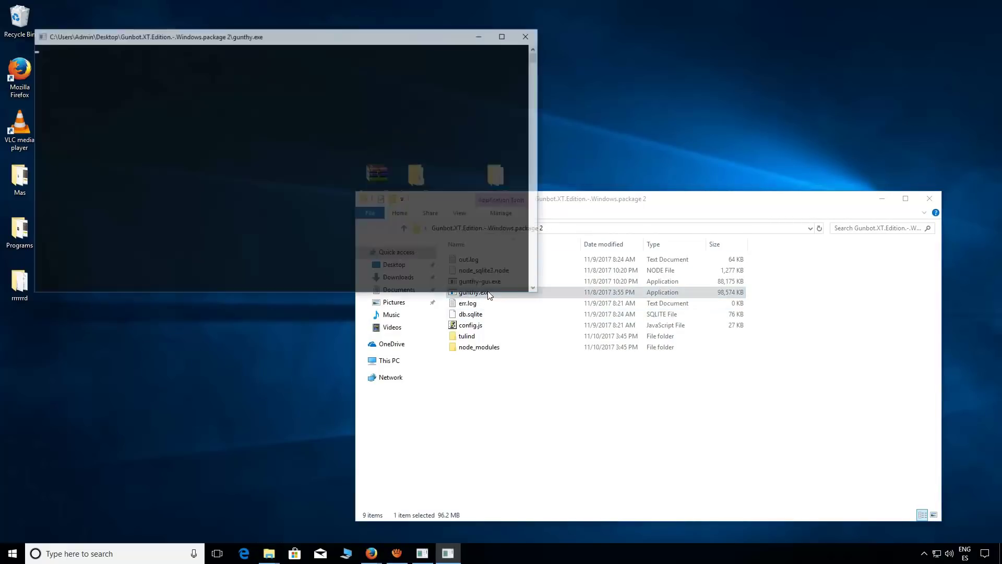